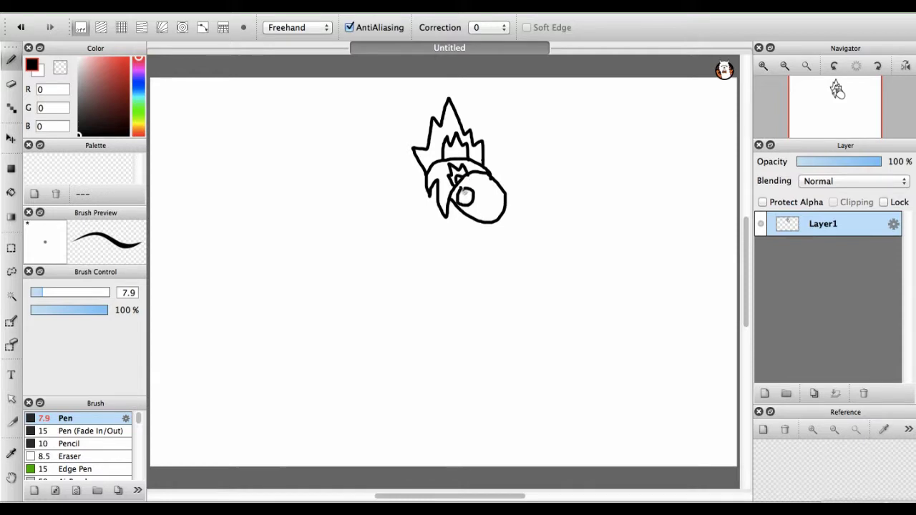
# Step: Draw the eyes, nose and frown inside the head, and outline the neck and slanted torso below it
pyautogui.moveTo(468, 197)
pyautogui.mouseDown()
pyautogui.moveTo(478, 189)
pyautogui.moveTo(489, 200)
pyautogui.mouseUp()
pyautogui.press('super+z')
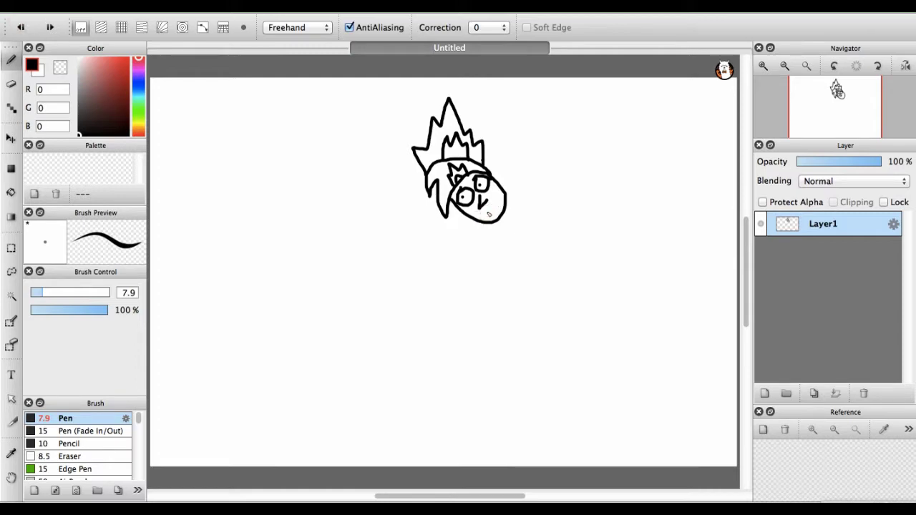
pyautogui.moveTo(503, 233)
pyautogui.mouseDown()
pyautogui.moveTo(511, 272)
pyautogui.moveTo(522, 235)
pyautogui.moveTo(552, 285)
pyautogui.moveTo(535, 300)
pyautogui.mouseUp()
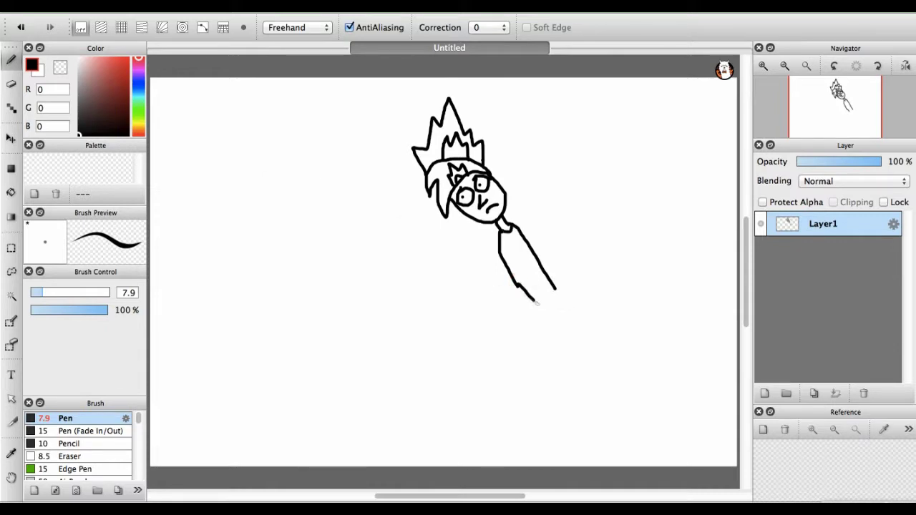
pyautogui.moveTo(534, 301)
pyautogui.mouseDown()
pyautogui.moveTo(508, 344)
pyautogui.moveTo(481, 362)
pyautogui.moveTo(507, 365)
pyautogui.moveTo(503, 350)
pyautogui.moveTo(561, 327)
pyautogui.moveTo(568, 355)
pyautogui.moveTo(561, 370)
pyautogui.moveTo(576, 372)
pyautogui.moveTo(588, 353)
pyautogui.moveTo(568, 354)
pyautogui.moveTo(575, 326)
pyautogui.moveTo(558, 289)
pyautogui.moveTo(514, 292)
pyautogui.moveTo(523, 286)
pyautogui.moveTo(518, 303)
pyautogui.moveTo(525, 293)
pyautogui.moveTo(533, 302)
pyautogui.moveTo(513, 282)
pyautogui.moveTo(531, 299)
pyautogui.mouseUp()
pyautogui.press('super+z')
# Step: Draw three slanted motion lines below the feet and add sleeved arms on both sides of the torso
pyautogui.press('e')
pyautogui.press('b')
pyautogui.moveTo(616, 399); pyautogui.dragTo(595, 379)
pyautogui.moveTo(587, 413); pyautogui.dragTo(543, 378)
pyautogui.moveTo(548, 425); pyautogui.dragTo(518, 401)
pyautogui.moveTo(505, 262)
pyautogui.mouseDown()
pyautogui.moveTo(491, 245)
pyautogui.moveTo(478, 254)
pyautogui.moveTo(450, 236)
pyautogui.moveTo(430, 245)
pyautogui.moveTo(483, 265)
pyautogui.mouseUp()
pyautogui.moveTo(535, 247)
pyautogui.mouseDown()
pyautogui.moveTo(562, 245)
pyautogui.moveTo(533, 252)
pyautogui.moveTo(585, 202)
pyautogui.moveTo(593, 222)
pyautogui.moveTo(560, 243)
pyautogui.mouseUp()
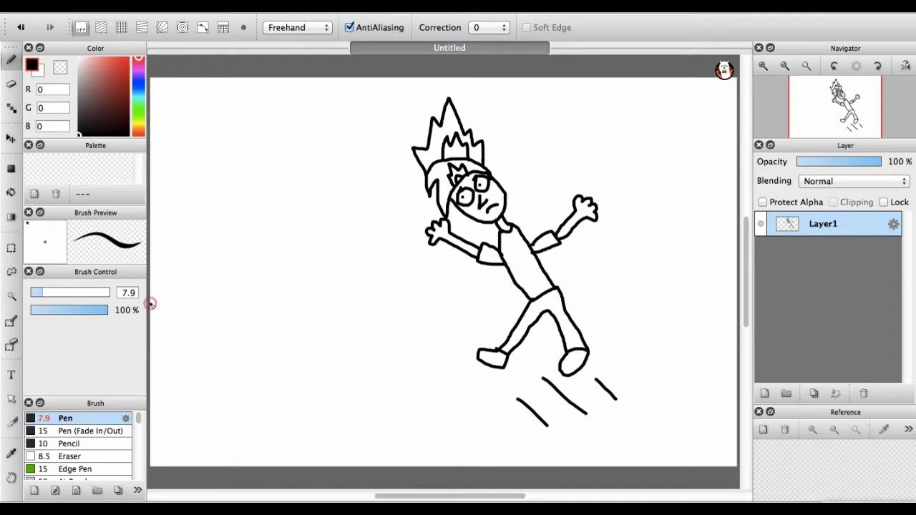
# Step: Draw a horizon across the canvas, a curved shoreline in the drawing's lower-left area, and wavy water lines inside it
pyautogui.moveTo(150, 303)
pyautogui.mouseDown()
pyautogui.moveTo(519, 285)
pyautogui.moveTo(740, 293)
pyautogui.mouseUp()
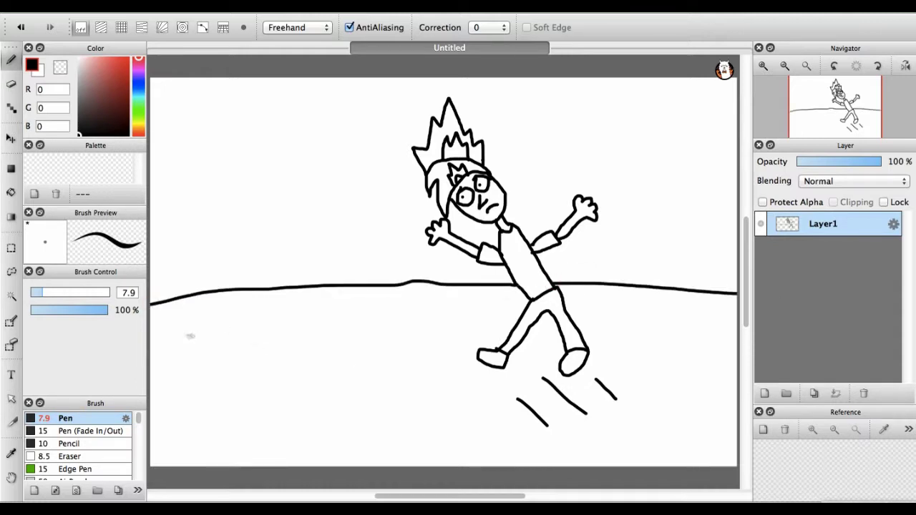
pyautogui.moveTo(151, 315)
pyautogui.mouseDown()
pyautogui.moveTo(380, 344)
pyautogui.moveTo(515, 467)
pyautogui.mouseUp()
pyautogui.moveTo(150, 349); pyautogui.dragTo(350, 363)
pyautogui.moveTo(173, 399)
pyautogui.mouseDown()
pyautogui.moveTo(358, 388)
pyautogui.moveTo(389, 402)
pyautogui.mouseUp()
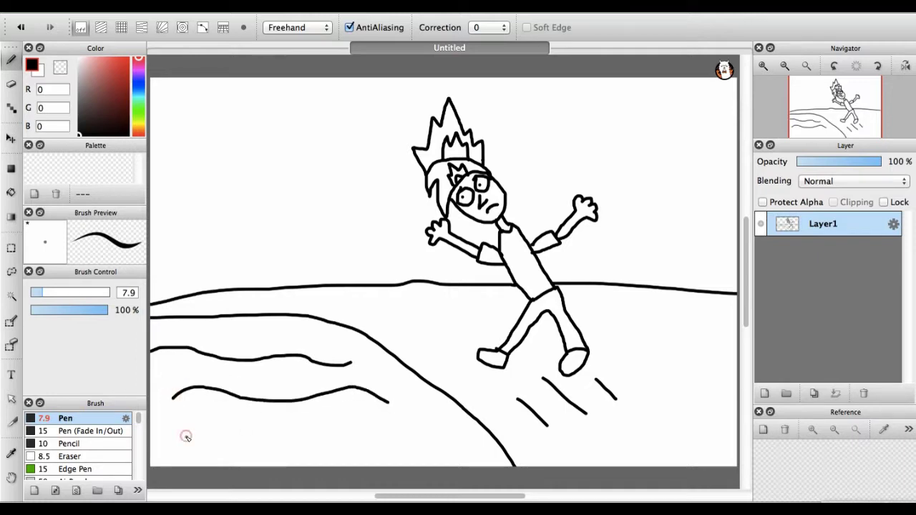
pyautogui.moveTo(186, 437); pyautogui.dragTo(424, 432)
pyautogui.moveTo(191, 325); pyautogui.dragTo(360, 343)
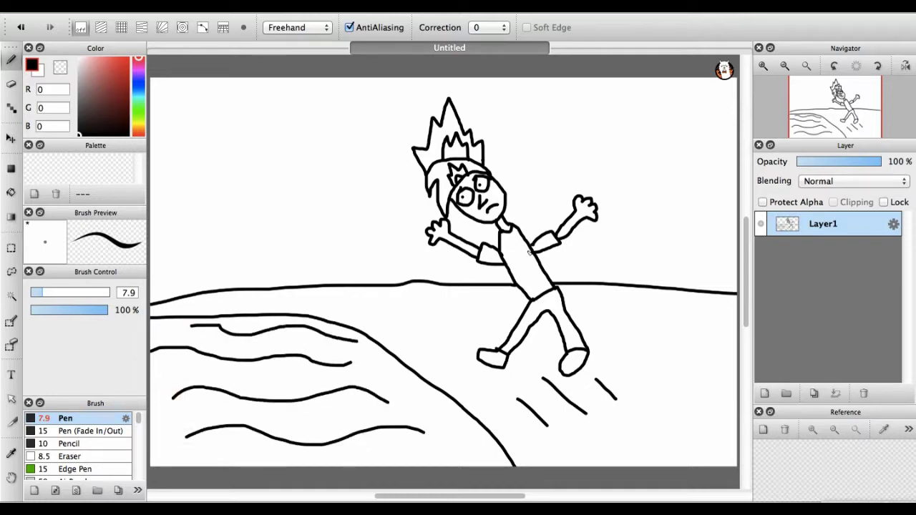
# Step: Draw a faceted diamond on the ground beside the character and dot buttons down the shirt
pyautogui.moveTo(413, 294)
pyautogui.mouseDown()
pyautogui.moveTo(453, 310)
pyautogui.moveTo(401, 321)
pyautogui.moveTo(468, 304)
pyautogui.moveTo(422, 323)
pyautogui.moveTo(446, 306)
pyautogui.mouseUp()
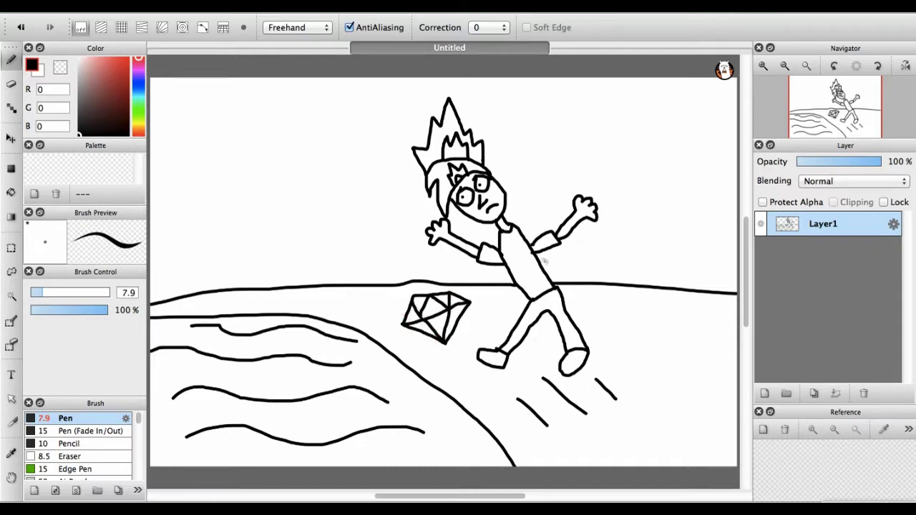
pyautogui.click(523, 266)
pyautogui.click(532, 279)
# Step: Add a new layer, and draw a partial sun outline in the drawing's upper-right corner on Layer1
pyautogui.click(765, 394)
pyautogui.click(851, 251)
pyautogui.moveTo(661, 77)
pyautogui.mouseDown()
pyautogui.moveTo(705, 102)
pyautogui.moveTo(738, 102)
pyautogui.mouseUp()
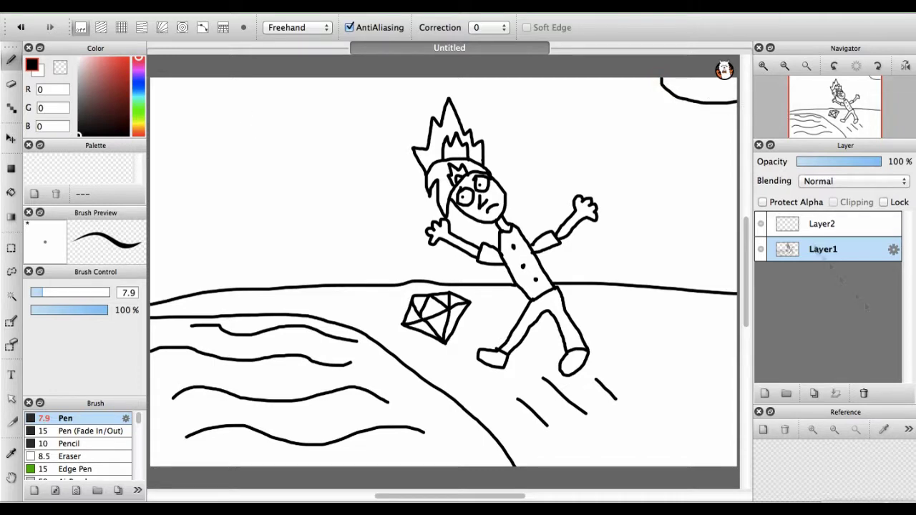
# Step: Fill the ground with green (R 0, G 229, B 32) on Layer2
pyautogui.click(811, 224)
pyautogui.click(139, 107)
pyautogui.click(126, 91)
pyautogui.click(127, 65)
pyautogui.press('g')
pyautogui.click(392, 292)
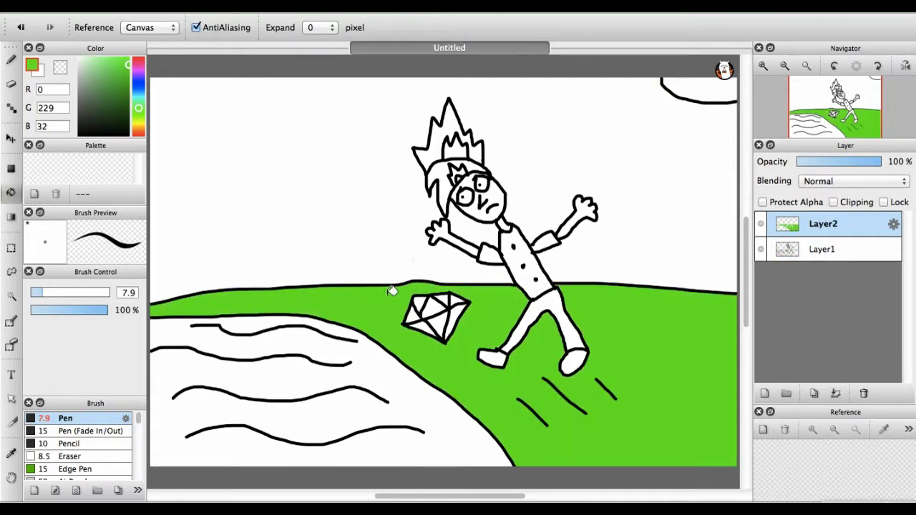
# Step: Fill both shoes with brown (R 158, G 135, B 0) and the trousers with dark blue (R 0, G 37, B 158)
pyautogui.click(138, 122)
pyautogui.click(127, 87)
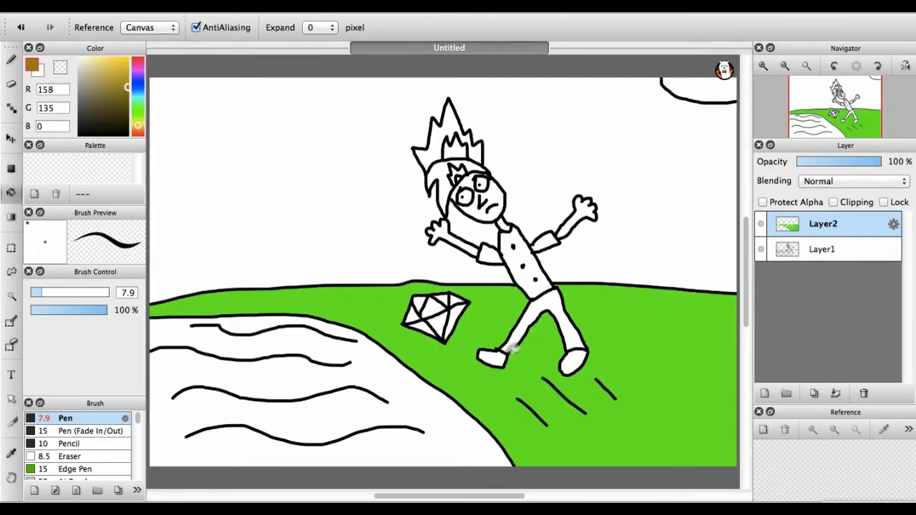
pyautogui.click(497, 357)
pyautogui.click(574, 361)
pyautogui.click(138, 87)
pyautogui.click(538, 327)
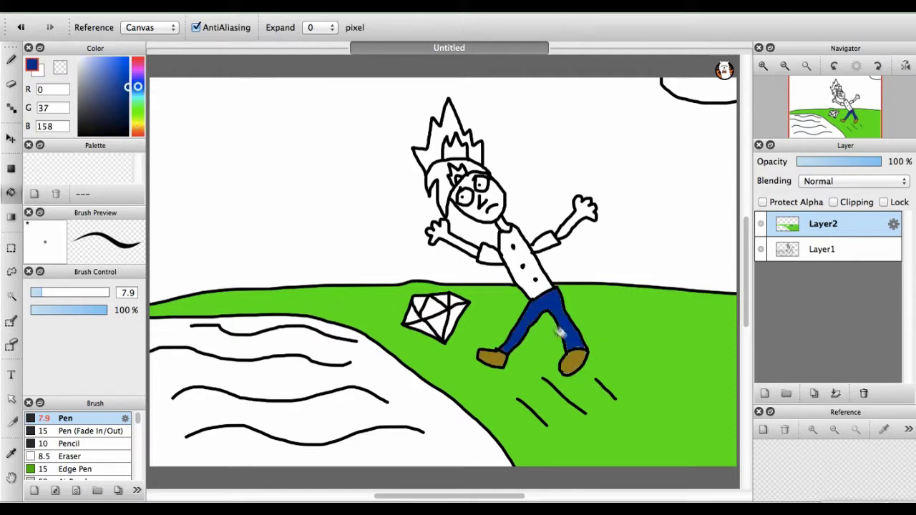
# Step: Fill the shirt and both sleeves with dark red (R 158, G 7, B 0)
pyautogui.click(138, 130)
pyautogui.click(529, 272)
pyautogui.click(491, 252)
pyautogui.click(547, 241)
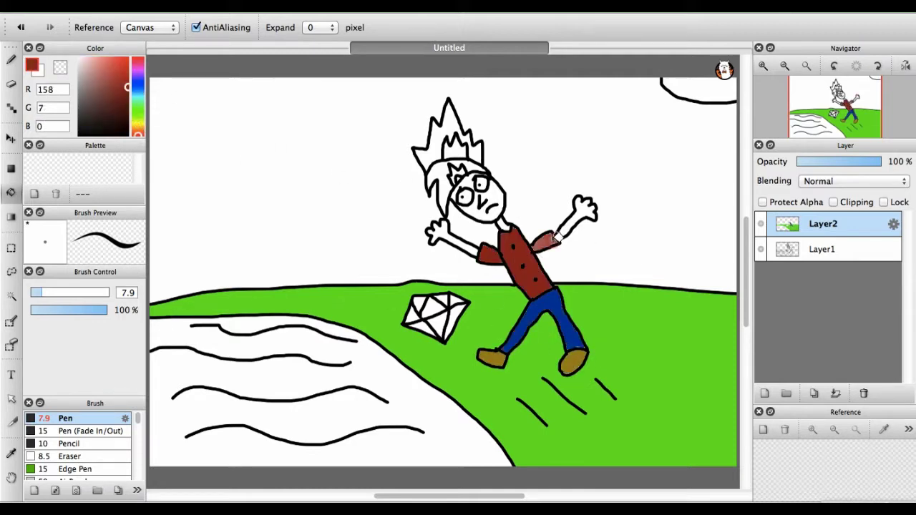
# Step: Fill the arms, hands, face and neck with a pale cream skin tone (R 249, G 243, B 197)
pyautogui.click(138, 125)
pyautogui.click(93, 58)
pyautogui.click(88, 59)
pyautogui.click(458, 239)
pyautogui.click(579, 214)
pyautogui.press('super+z')
pyautogui.click(504, 187)
pyautogui.click(505, 224)
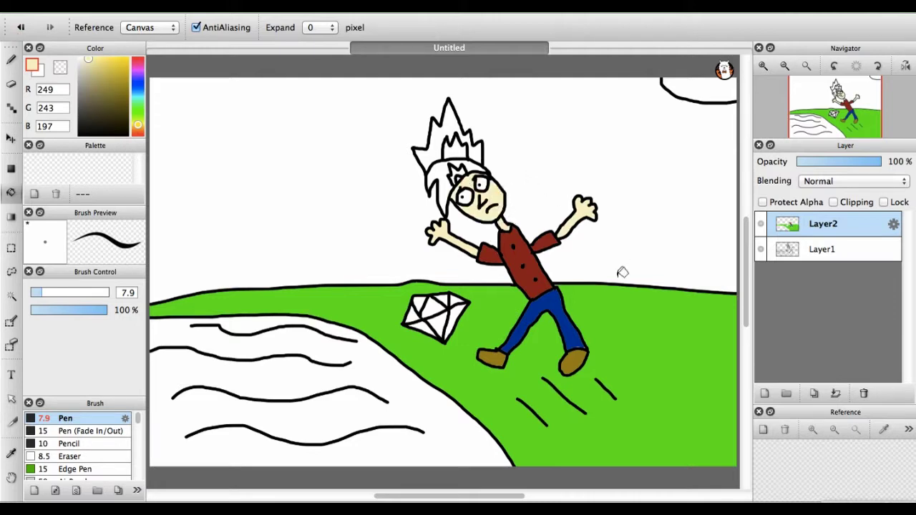
pyautogui.click(86, 58)
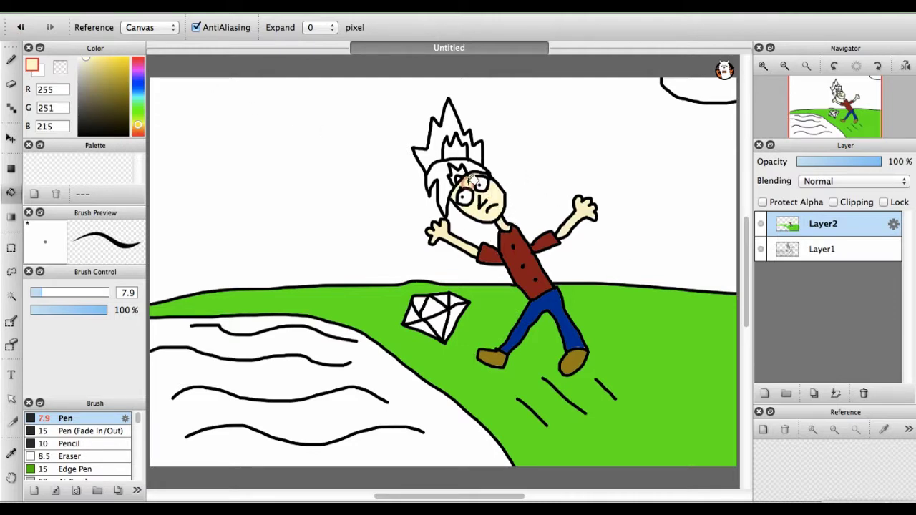
# Step: Fill the inner flame on the head with red and the outer flames with orange (R 255, G 194, B 0)
pyautogui.click(138, 131)
pyautogui.click(127, 58)
pyautogui.click(458, 143)
pyautogui.click(137, 127)
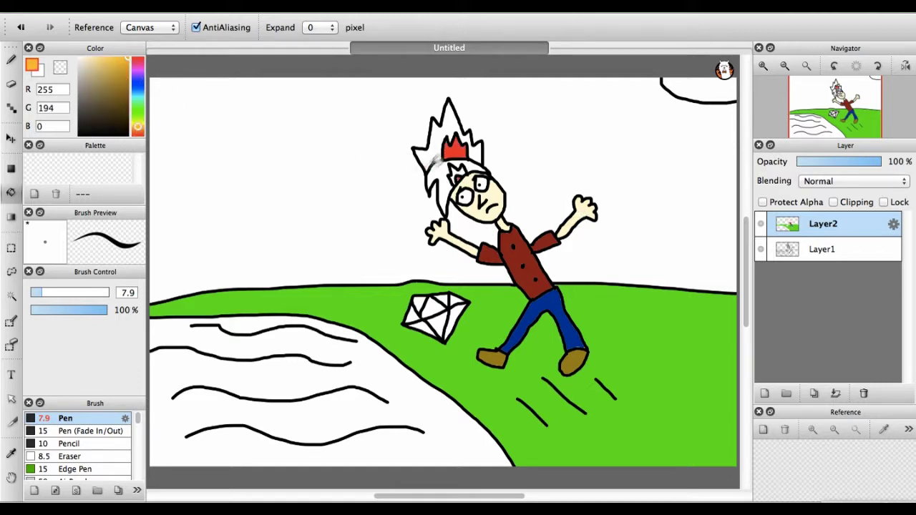
pyautogui.click(462, 164)
pyautogui.click(462, 166)
# Step: Fill the character's hair below the flames with blue (R 0, G 169, B 255)
pyautogui.click(137, 96)
pyautogui.click(138, 94)
pyautogui.click(437, 182)
pyautogui.click(137, 92)
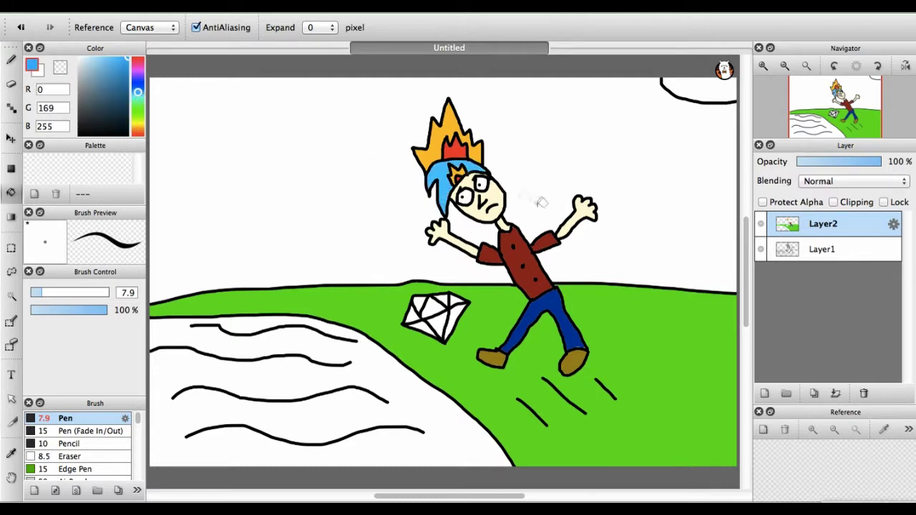
pyautogui.click(437, 182)
# Step: Fill the sky with light blue (R 0, G 230, B 255)
pyautogui.click(137, 97)
pyautogui.click(137, 96)
pyautogui.click(292, 136)
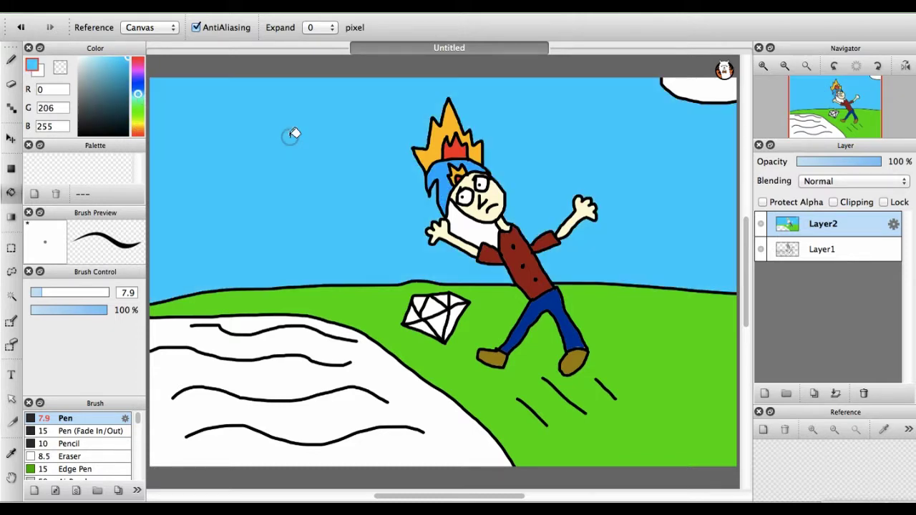
pyautogui.click(137, 96)
pyautogui.click(254, 138)
# Step: Fill all the facets of the diamond with turquoise
pyautogui.click(137, 97)
pyautogui.click(438, 323)
pyautogui.click(425, 319)
pyautogui.click(415, 314)
pyautogui.click(429, 304)
pyautogui.click(447, 300)
pyautogui.click(447, 301)
# Step: Sample the sky colour and fill the white gap between the face and the raised arm with it
pyautogui.click(11, 453)
pyautogui.click(277, 224)
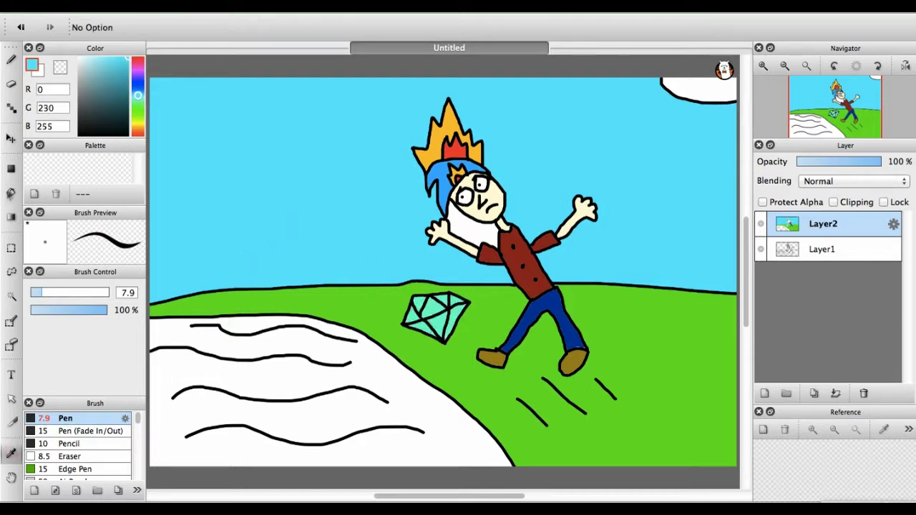
pyautogui.click(11, 192)
# Step: Fill the water with blue (R 0, G 60, B 255) and the sun with yellow (R 242, G 255, B 0)
pyautogui.click(138, 86)
pyautogui.click(243, 336)
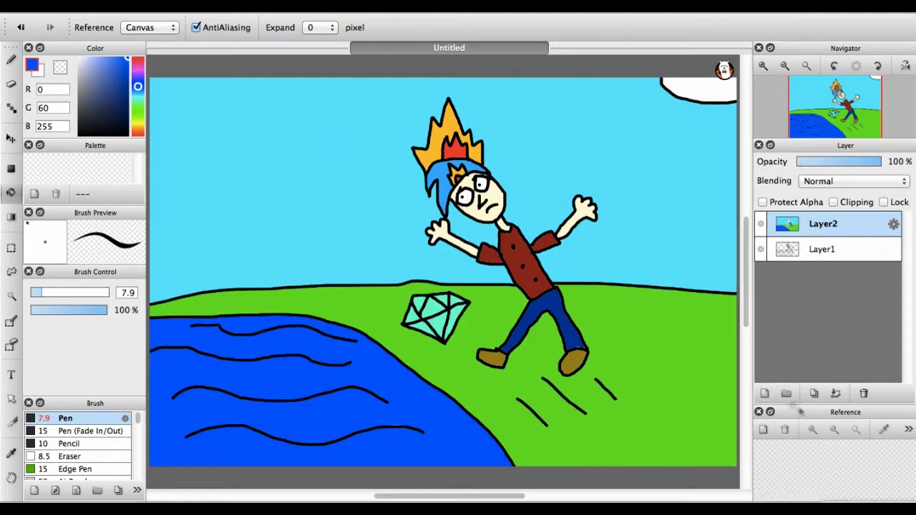
pyautogui.click(138, 123)
pyautogui.click(694, 89)
# Step: On a new layer, airbrush a black shadow under the feet at size 53, and shade the character and diamond at size 22
pyautogui.click(764, 394)
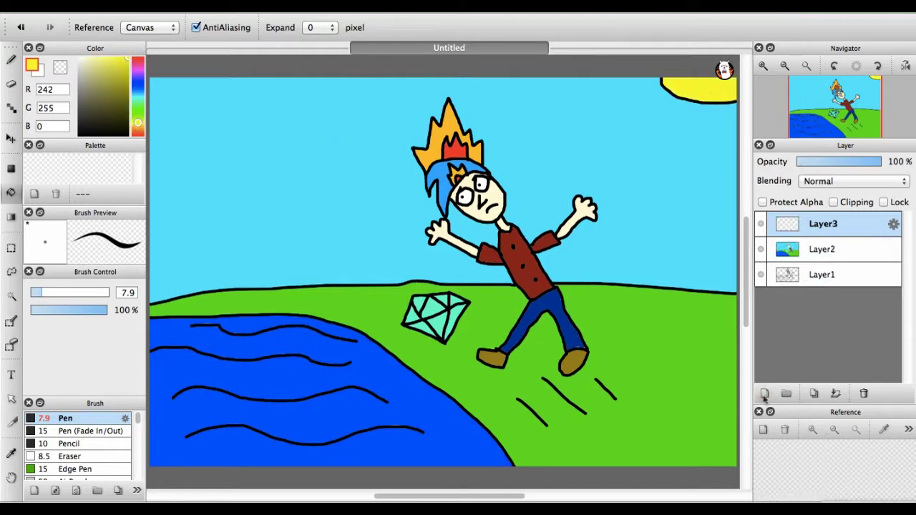
pyautogui.click(128, 135)
pyautogui.scroll(-3, 139, 462)
pyautogui.click(75, 437)
pyautogui.click(84, 293)
pyautogui.moveTo(84, 293); pyautogui.dragTo(71, 293)
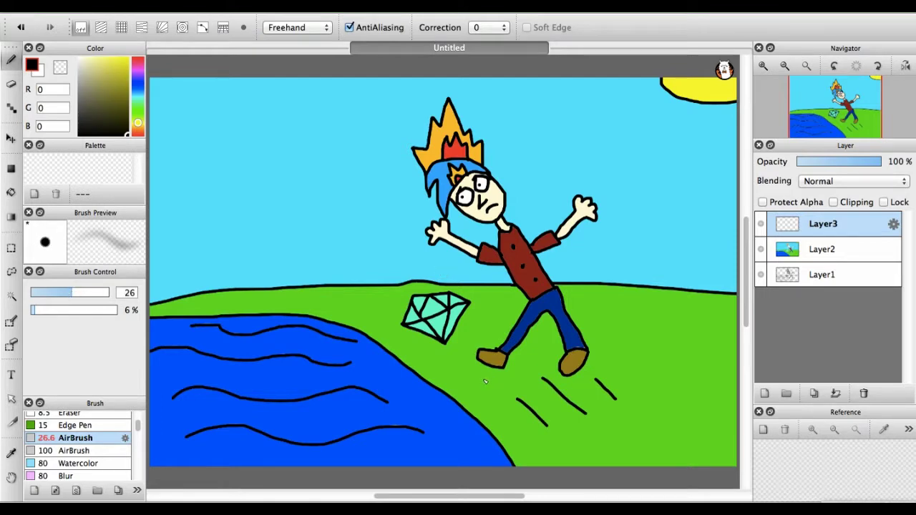
pyautogui.press(']')
pyautogui.moveTo(482, 383)
pyautogui.mouseDown()
pyautogui.moveTo(598, 388)
pyautogui.moveTo(494, 392)
pyautogui.moveTo(482, 374)
pyautogui.moveTo(583, 377)
pyautogui.moveTo(522, 375)
pyautogui.moveTo(582, 404)
pyautogui.mouseUp()
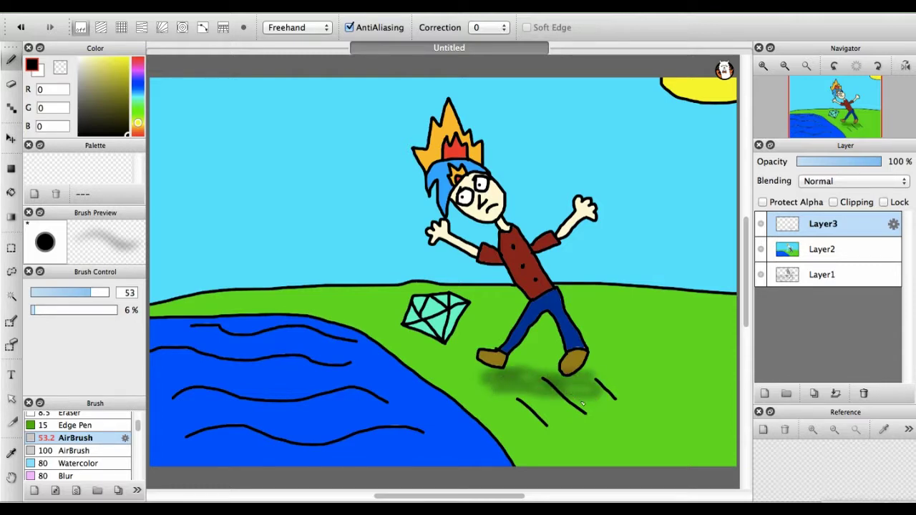
pyautogui.click(66, 292)
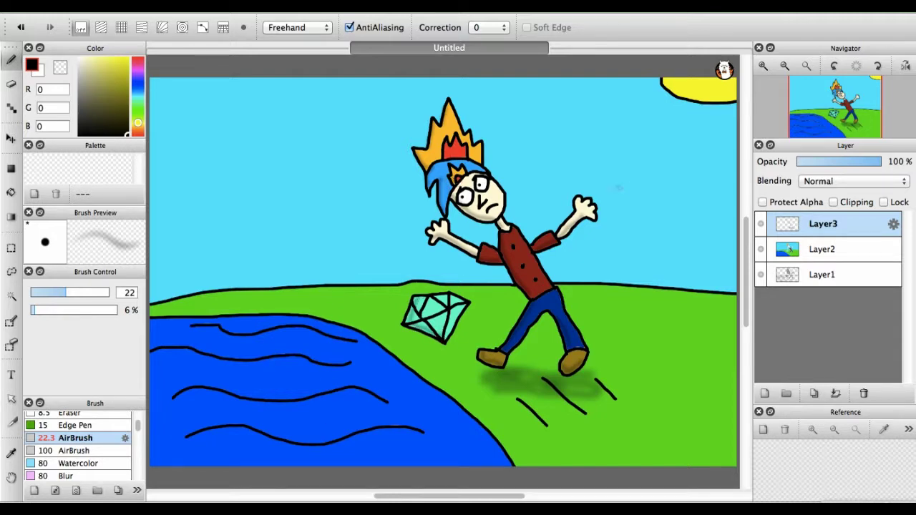
# Step: Airbrush a yellow glow (R 242, G 255, B 0) around the sun with a brush size of 325
pyautogui.click(127, 59)
pyautogui.click(82, 295)
pyautogui.moveTo(82, 295)
pyautogui.mouseDown()
pyautogui.moveTo(714, 83)
pyautogui.moveTo(707, 96)
pyautogui.mouseUp()
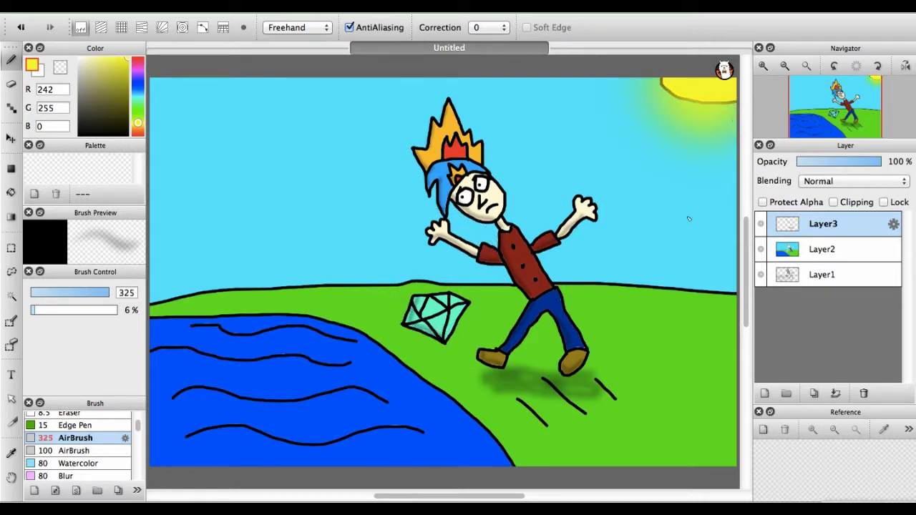
# Step: On a new layer, hand-letter "DanTDM's" with the black Pen brush in the sky at the drawing's upper left
pyautogui.press('super+shift+n')
pyautogui.click(93, 132)
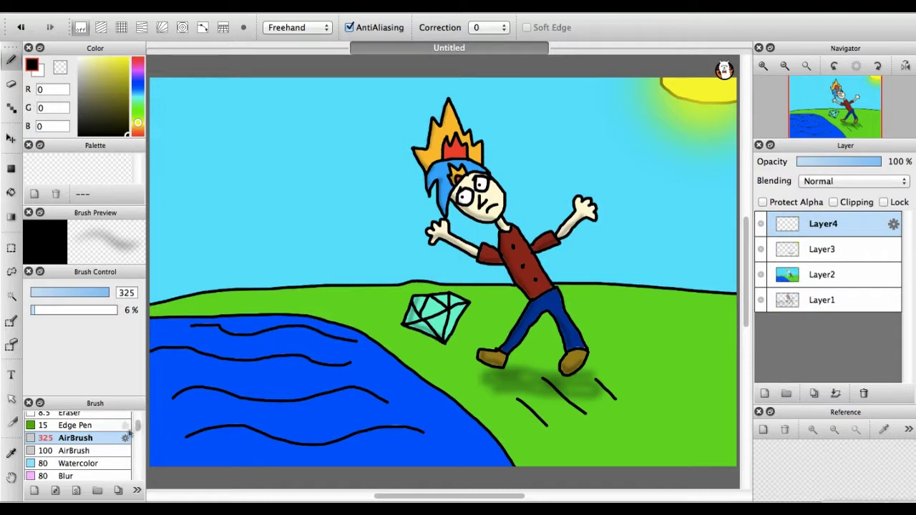
pyautogui.scroll(3, 126, 429)
pyautogui.click(115, 418)
pyautogui.moveTo(173, 86)
pyautogui.mouseDown()
pyautogui.moveTo(165, 131)
pyautogui.moveTo(192, 135)
pyautogui.moveTo(172, 86)
pyautogui.mouseUp()
pyautogui.moveTo(230, 120)
pyautogui.mouseDown()
pyautogui.moveTo(209, 138)
pyautogui.moveTo(274, 145)
pyautogui.mouseUp()
pyautogui.moveTo(262, 90)
pyautogui.mouseDown()
pyautogui.moveTo(307, 90)
pyautogui.moveTo(288, 142)
pyautogui.mouseUp()
pyautogui.moveTo(315, 88)
pyautogui.mouseDown()
pyautogui.moveTo(334, 111)
pyautogui.moveTo(317, 143)
pyautogui.moveTo(374, 95)
pyautogui.moveTo(376, 135)
pyautogui.mouseUp()
pyautogui.moveTo(389, 90)
pyautogui.mouseDown()
pyautogui.moveTo(382, 109)
pyautogui.moveTo(394, 131)
pyautogui.mouseUp()
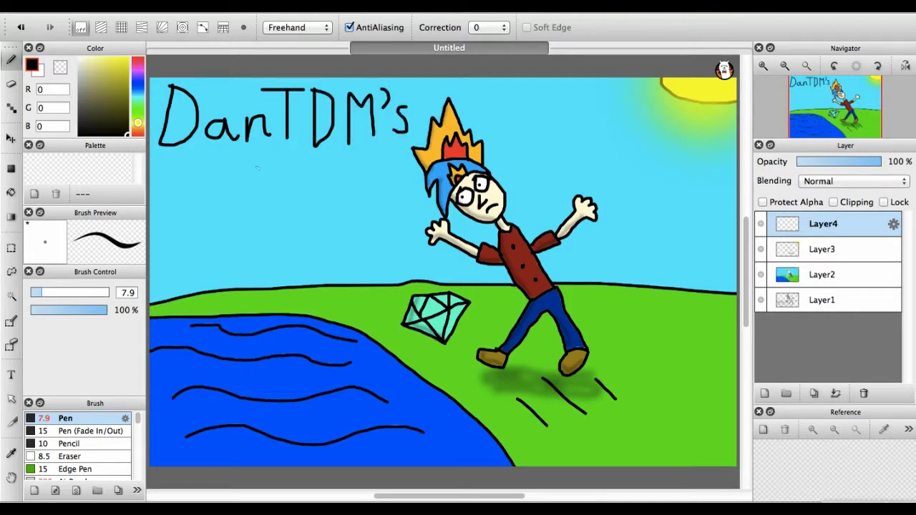
# Step: Hand-letter "hai" in the sky to the right of the flames
pyautogui.moveTo(499, 88)
pyautogui.mouseDown()
pyautogui.moveTo(503, 141)
pyautogui.moveTo(520, 123)
pyautogui.moveTo(526, 147)
pyautogui.mouseUp()
pyautogui.moveTo(558, 118)
pyautogui.mouseDown()
pyautogui.moveTo(547, 139)
pyautogui.moveTo(564, 121)
pyautogui.mouseUp()
pyautogui.moveTo(565, 115); pyautogui.dragTo(570, 140)
pyautogui.moveTo(591, 109); pyautogui.dragTo(595, 134)
pyautogui.click(584, 100)
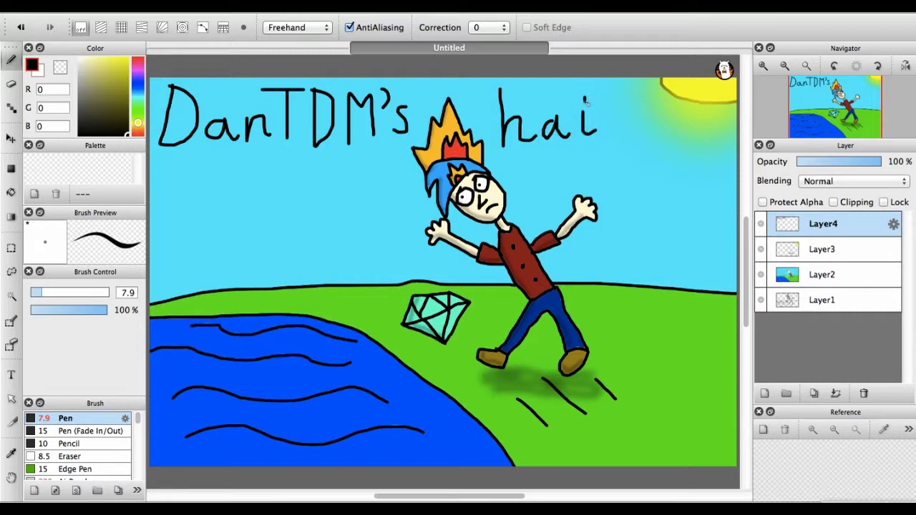
# Step: Move Layer1 to the top of the layer stack and draw a tilted card with a small square beside the legs
pyautogui.click(811, 304)
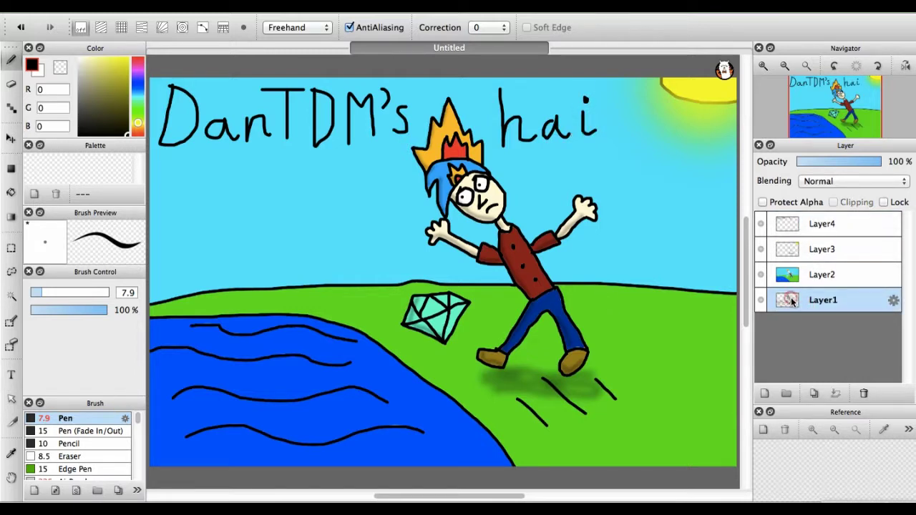
pyautogui.moveTo(800, 297); pyautogui.dragTo(787, 223)
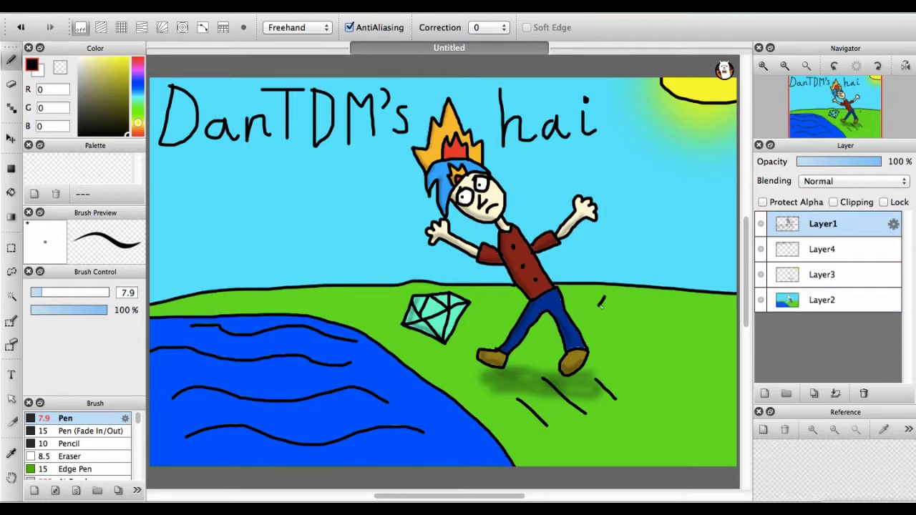
pyautogui.moveTo(596, 310)
pyautogui.mouseDown()
pyautogui.moveTo(624, 349)
pyautogui.moveTo(700, 395)
pyautogui.moveTo(724, 368)
pyautogui.moveTo(709, 332)
pyautogui.moveTo(617, 319)
pyautogui.mouseUp()
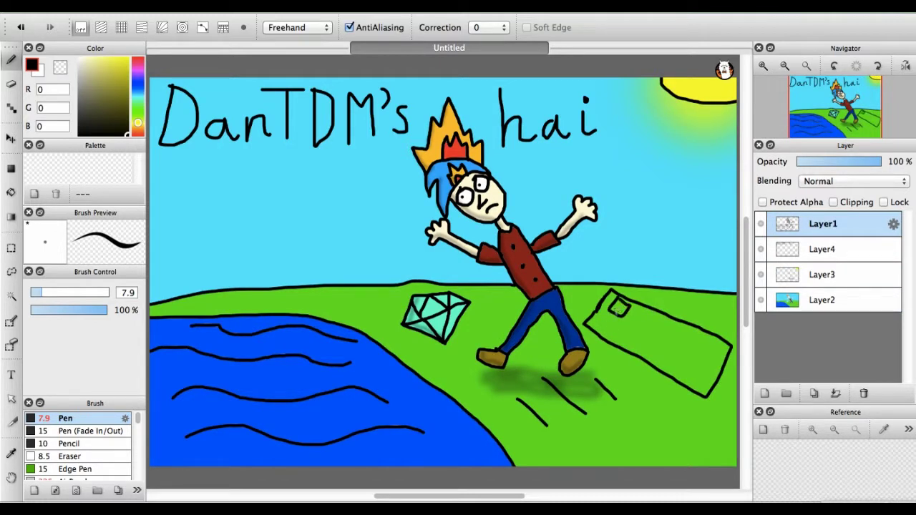
pyautogui.click(20, 27)
# Step: Draw wavy text lines on the card and letter "comment" beside its small square
pyautogui.moveTo(605, 319); pyautogui.dragTo(677, 358)
pyautogui.moveTo(591, 316); pyautogui.dragTo(695, 382)
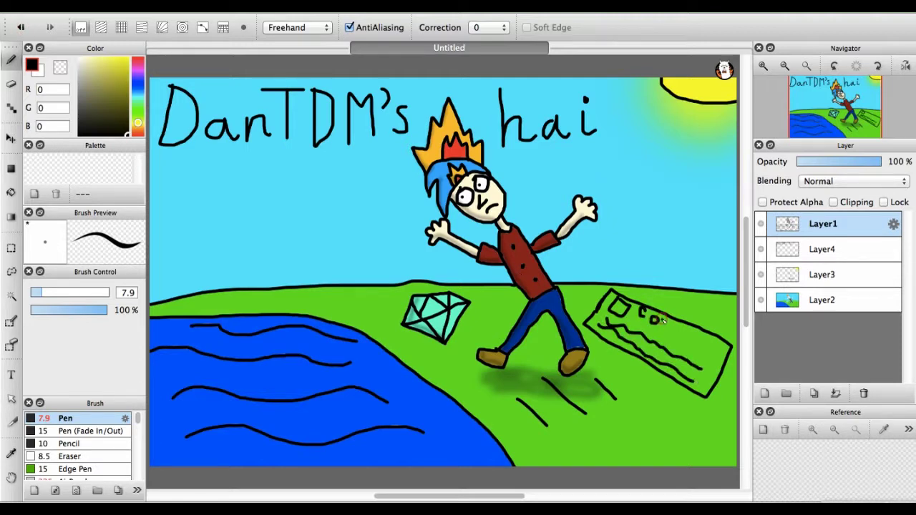
pyautogui.moveTo(676, 332); pyautogui.dragTo(685, 342)
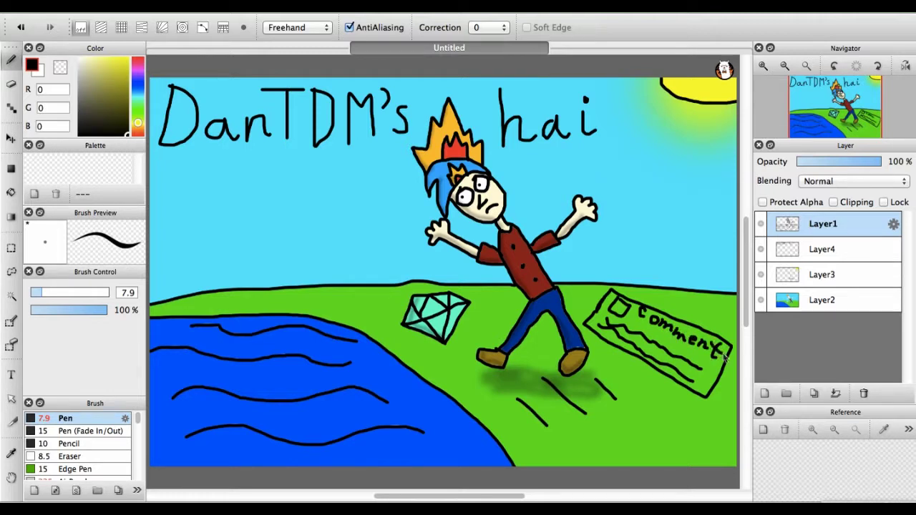
# Step: Fill the comment card with white (R 255, G 255, B 255) and its small square with grey
pyautogui.click(79, 59)
pyautogui.click(11, 193)
pyautogui.click(662, 325)
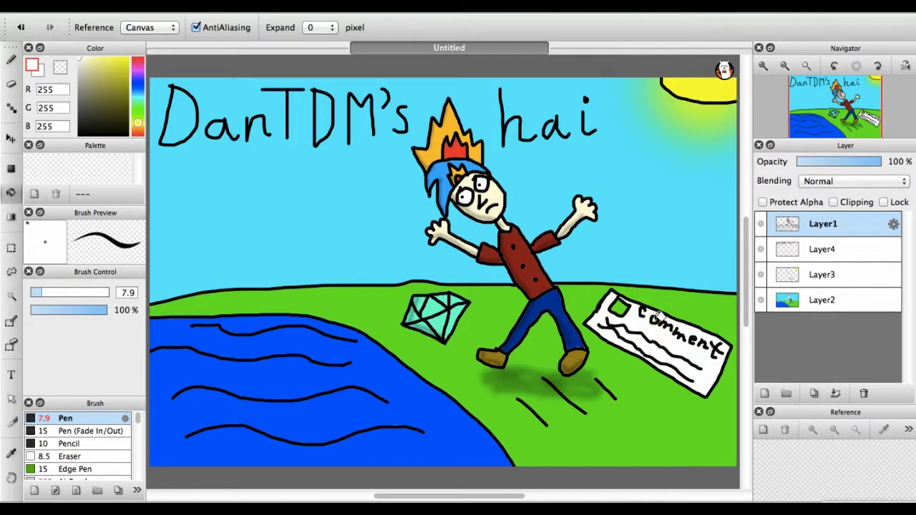
pyautogui.click(107, 98)
pyautogui.click(622, 304)
# Step: On Layer4, add the black letter "r" after "hai" and hand-letter "is on" below "DanTDM's"
pyautogui.click(127, 134)
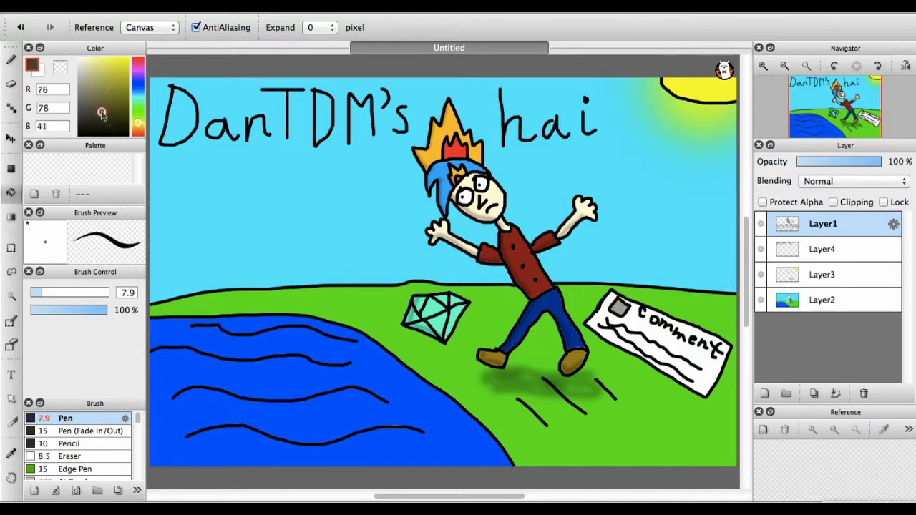
pyautogui.click(825, 261)
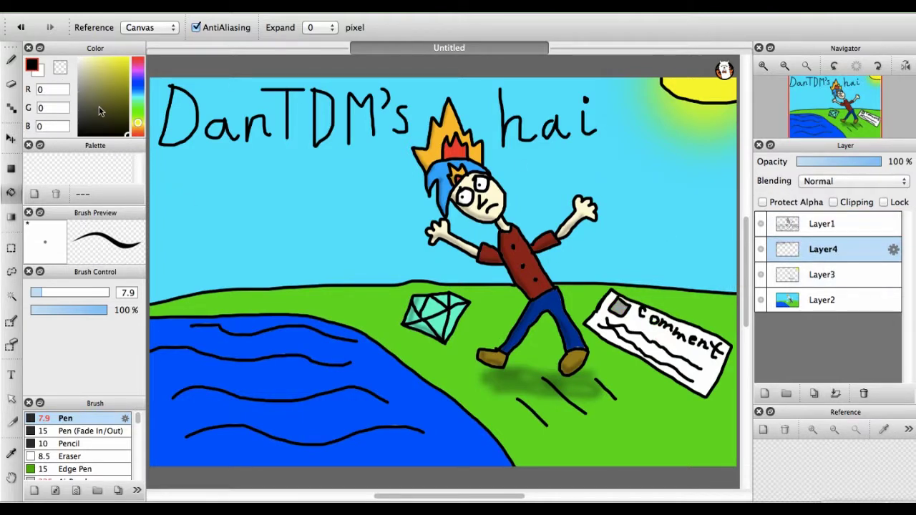
pyautogui.press('b')
pyautogui.moveTo(605, 132); pyautogui.dragTo(624, 119)
pyautogui.moveTo(177, 170); pyautogui.dragTo(203, 206)
pyautogui.moveTo(290, 180)
pyautogui.mouseDown()
pyautogui.moveTo(286, 204)
pyautogui.moveTo(287, 174)
pyautogui.moveTo(306, 207)
pyautogui.moveTo(336, 206)
pyautogui.mouseUp()
# Step: Hand-letter "Fire" below "is on" and draw a long arrow pointing down at the comment card
pyautogui.moveTo(217, 221)
pyautogui.mouseDown()
pyautogui.moveTo(223, 274)
pyautogui.moveTo(269, 224)
pyautogui.mouseUp()
pyautogui.moveTo(214, 247); pyautogui.dragTo(259, 245)
pyautogui.moveTo(285, 239)
pyautogui.mouseDown()
pyautogui.moveTo(289, 266)
pyautogui.moveTo(323, 246)
pyautogui.moveTo(349, 261)
pyautogui.mouseUp()
pyautogui.click(287, 222)
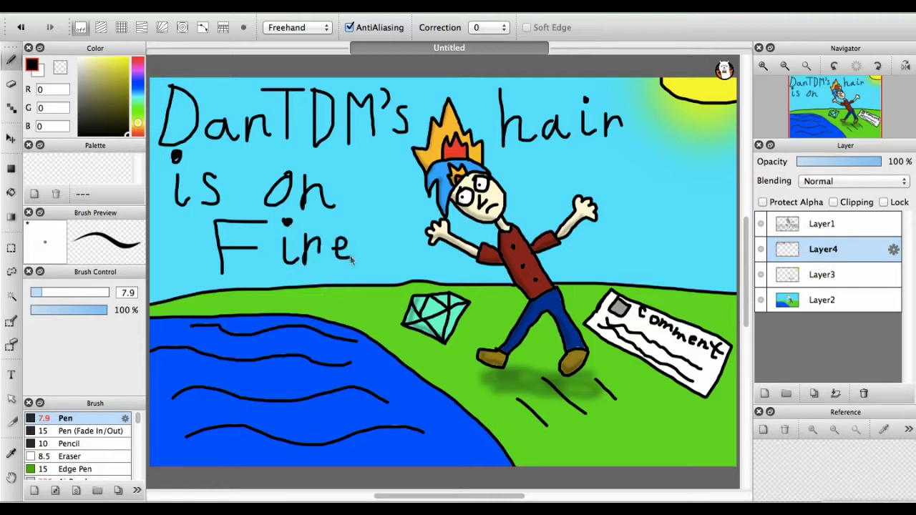
pyautogui.moveTo(631, 275); pyautogui.dragTo(644, 294)
pyautogui.moveTo(644, 294)
pyautogui.mouseDown()
pyautogui.moveTo(666, 282)
pyautogui.moveTo(646, 295)
pyautogui.moveTo(661, 186)
pyautogui.mouseUp()
# Step: Move Layer3 to the top of the layer stack and shade the comment card's edges with the black AirBrush
pyautogui.click(816, 279)
pyautogui.scroll(-2, 78, 444)
pyautogui.click(75, 453)
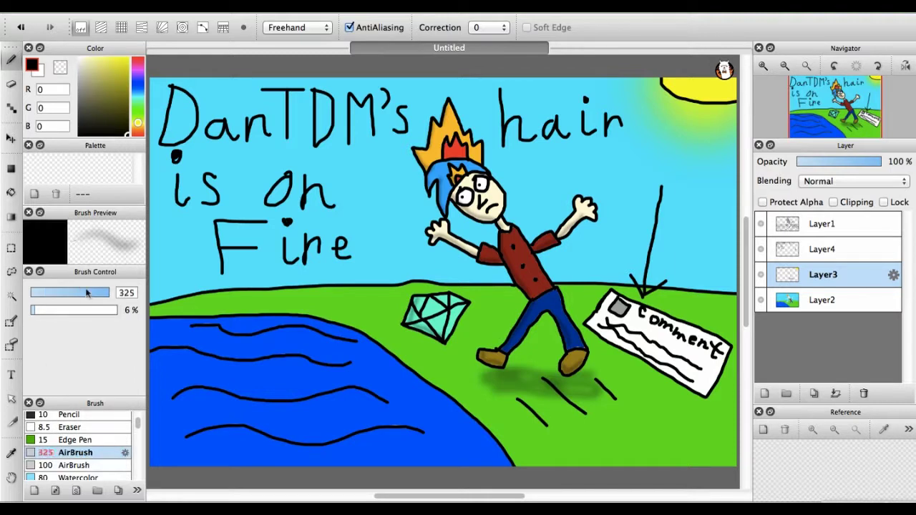
pyautogui.moveTo(822, 275); pyautogui.dragTo(822, 224)
pyautogui.moveTo(621, 346); pyautogui.dragTo(707, 392)
pyautogui.moveTo(601, 321); pyautogui.dragTo(615, 296)
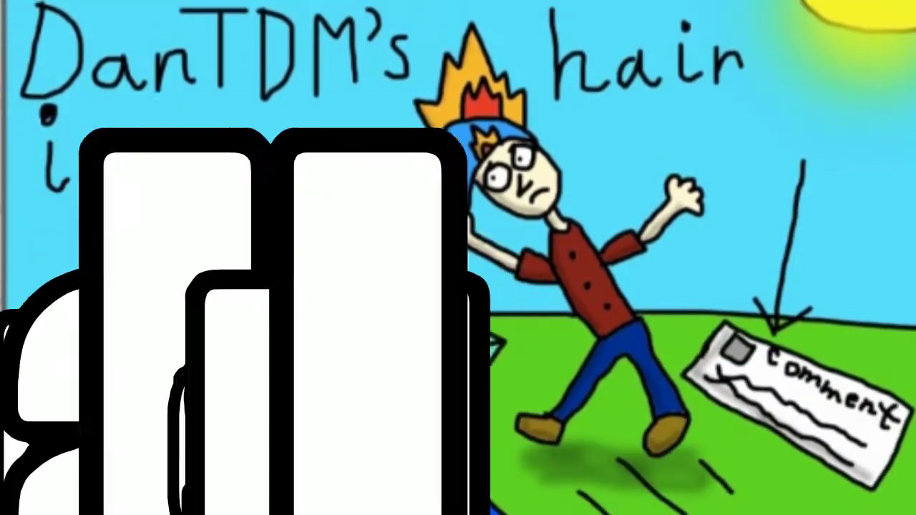